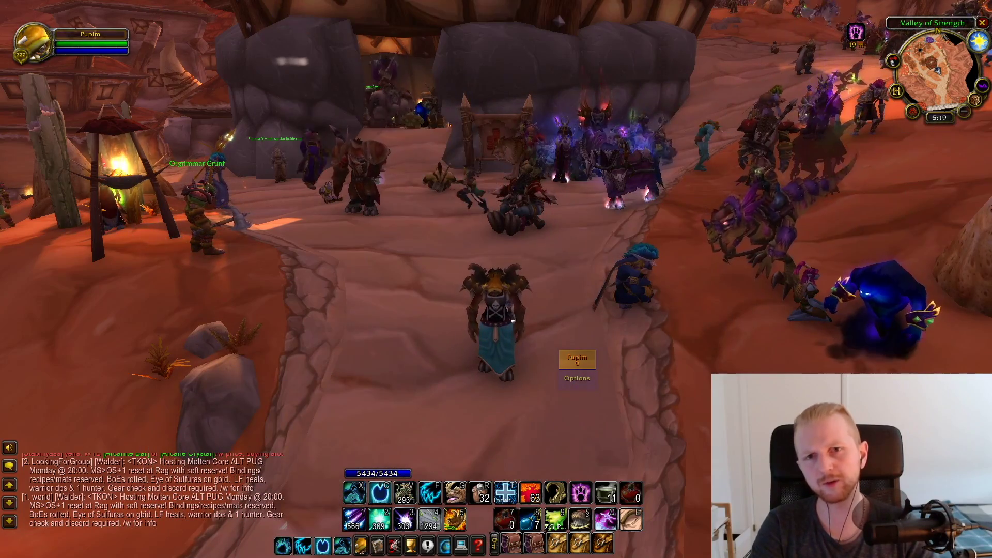
Send a /roll 20 random roll in chat, getting 18
{"action": "key", "text": "Return"}
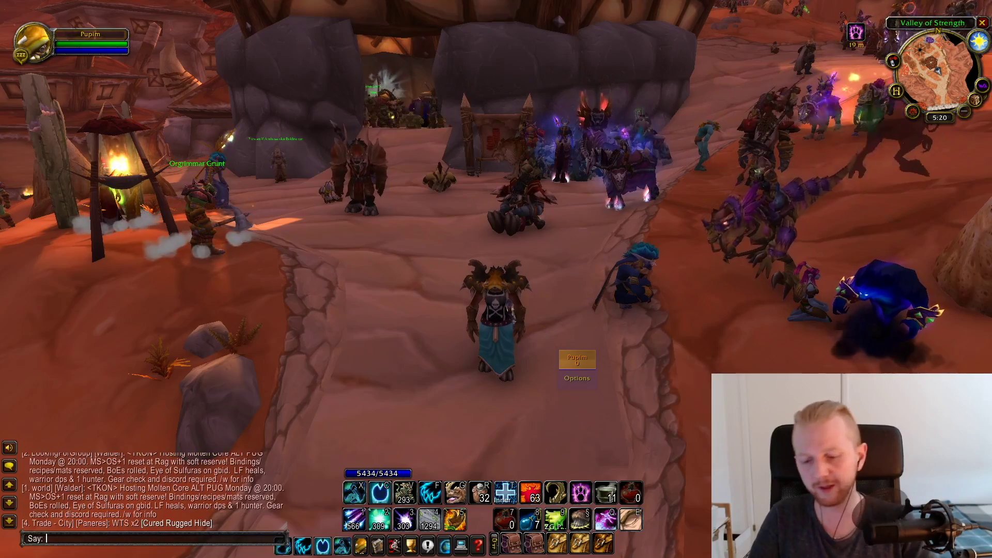
{"action": "type", "text": "/roll"}
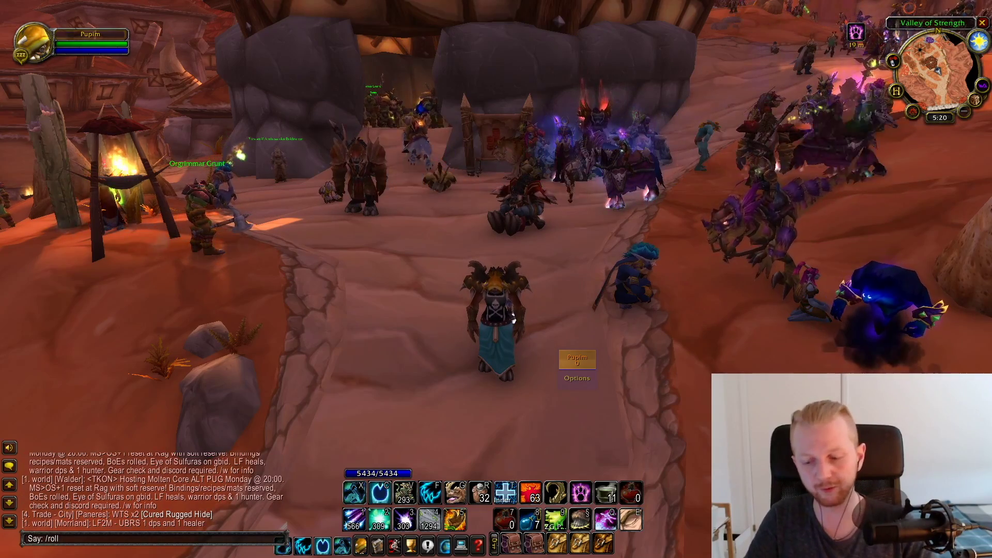
{"action": "type", "text": " 20"}
{"action": "key", "text": "Return"}
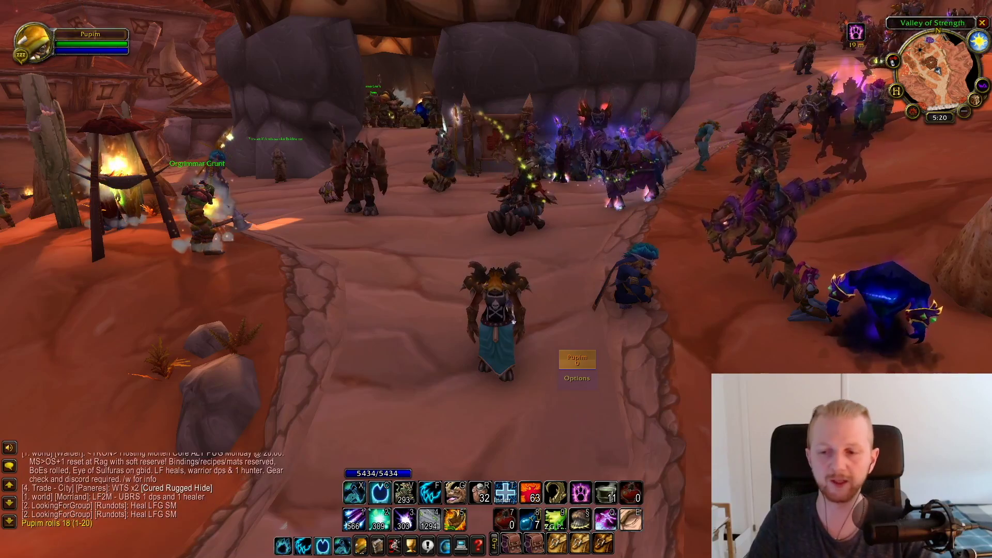
Rotate the camera around Orgrimmar and glance at the social window's Raid tab before closing it
{"action": "mouse_move", "coordinate": [284, 246]}
{"action": "left_mouse_down"}
{"action": "mouse_move", "coordinate": [444, 247]}
{"action": "mouse_move", "coordinate": [290, 248]}
{"action": "left_mouse_up"}
{"action": "mouse_move", "coordinate": [278, 347]}
{"action": "left_mouse_down"}
{"action": "mouse_move", "coordinate": [433, 346]}
{"action": "mouse_move", "coordinate": [278, 347]}
{"action": "left_mouse_up"}
{"action": "key", "text": "o"}
{"action": "left_click", "coordinate": [134, 340]}
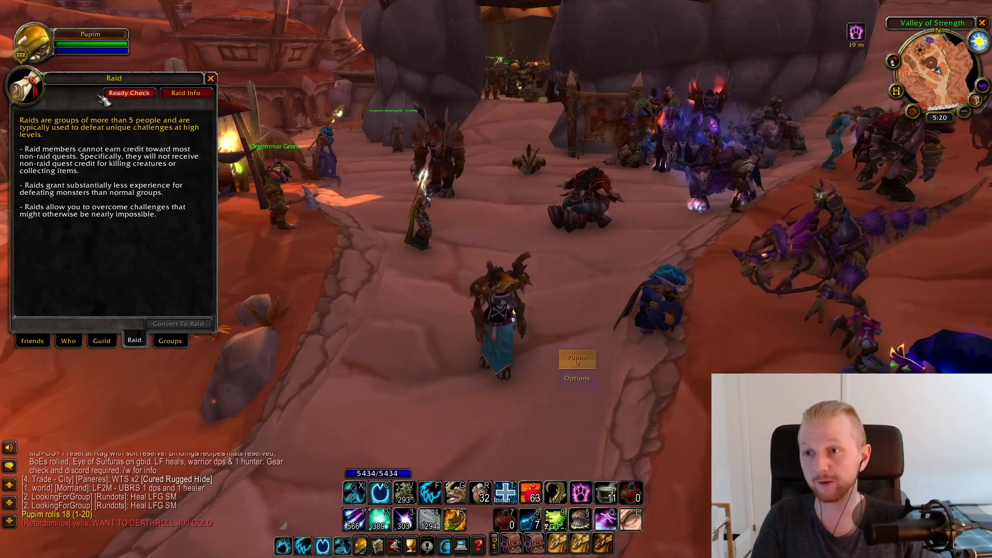
{"action": "key", "text": "o"}
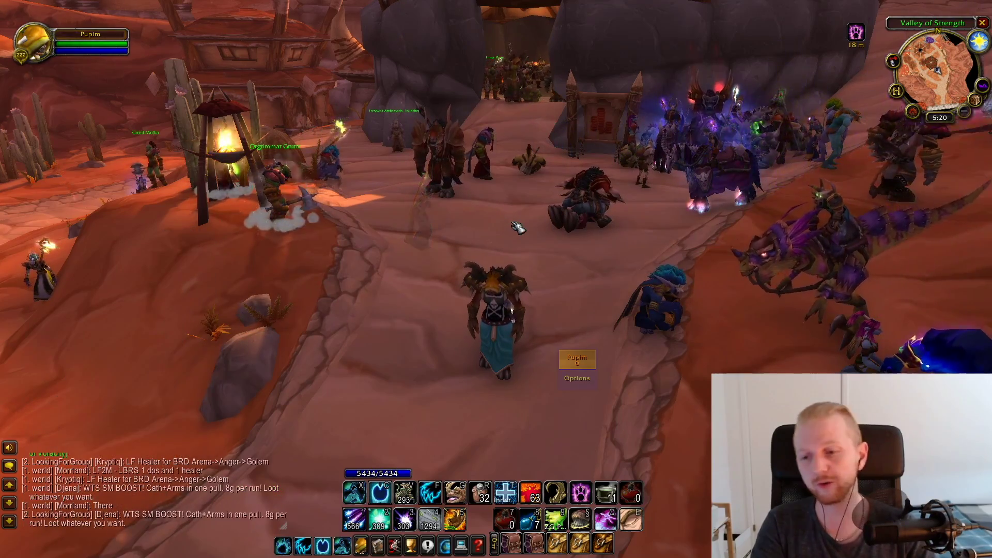
{"action": "key", "text": "f"}
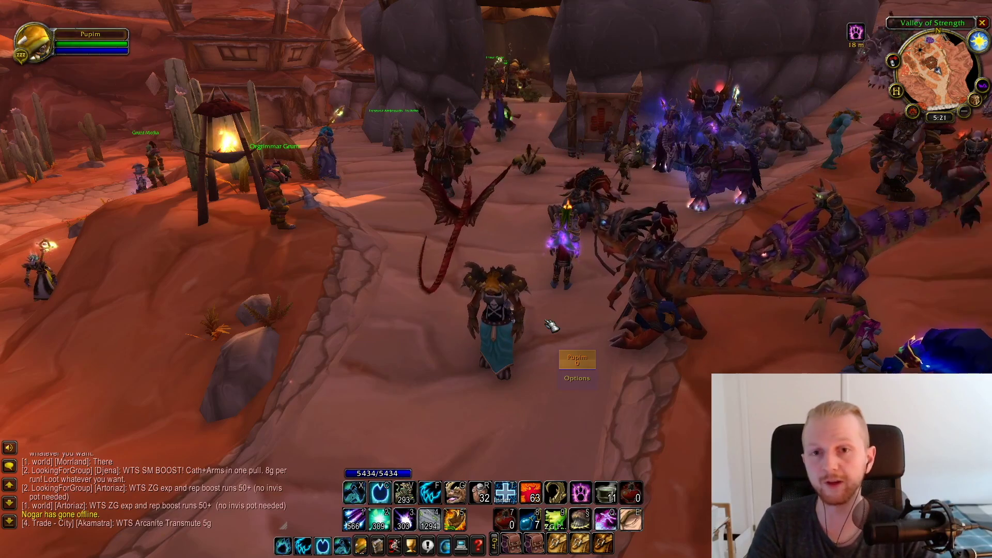
Switch to Bok 10 in Excel Online and check the first and last values in columns A and B
{"action": "key", "text": "alt+Tab"}
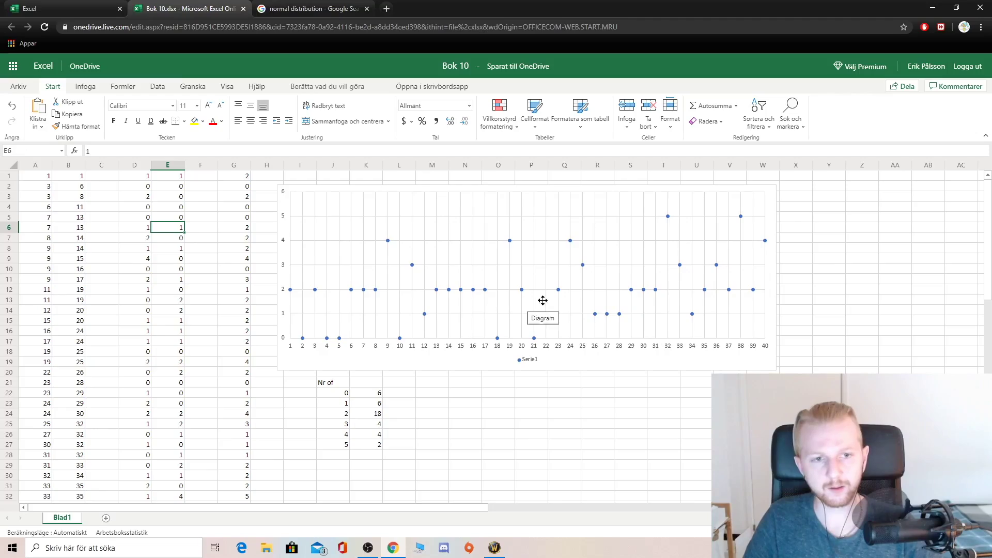
{"action": "left_click", "coordinate": [862, 280]}
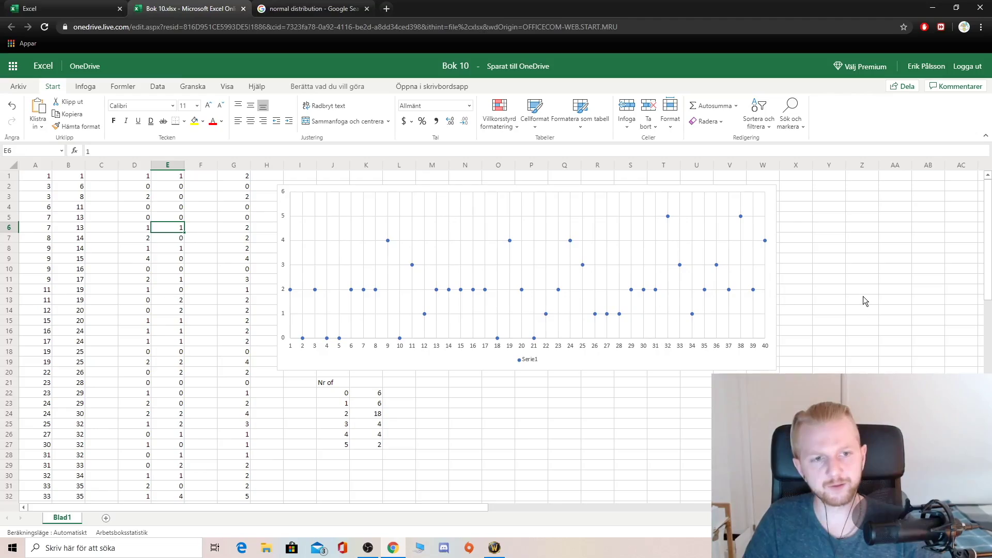
{"action": "left_click", "coordinate": [43, 177]}
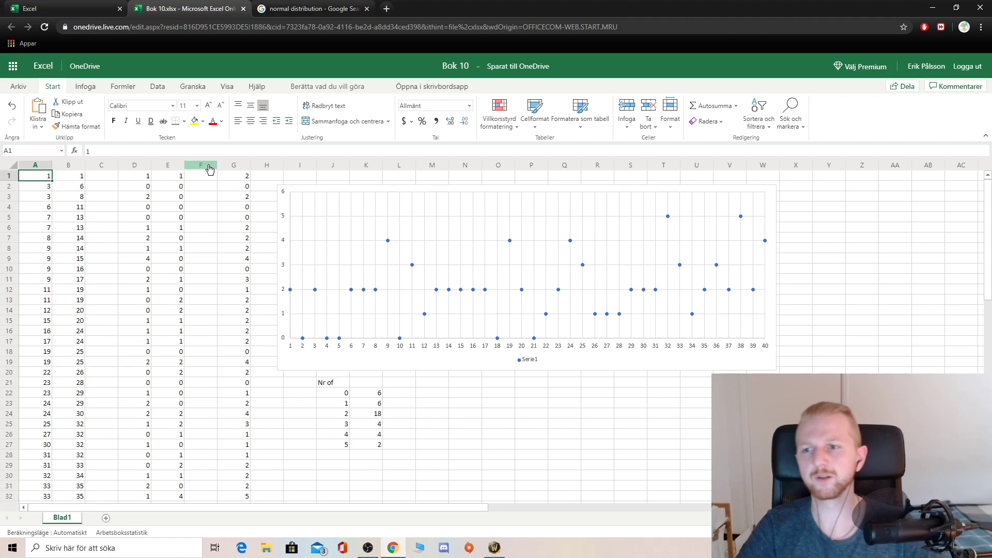
{"action": "scroll", "coordinate": [142, 261], "scroll_direction": "down", "scroll_amount": 10}
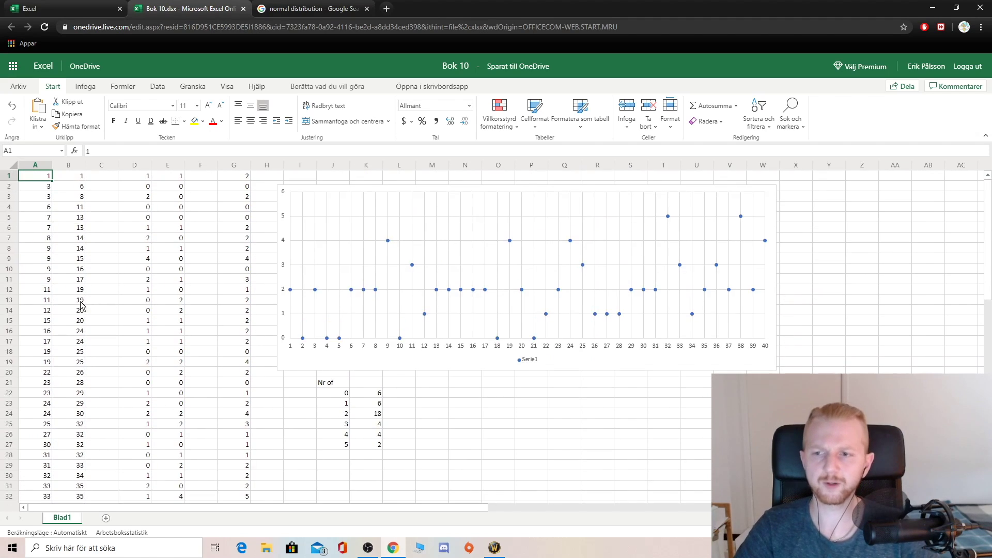
{"action": "left_click", "coordinate": [46, 270]}
{"action": "left_click", "coordinate": [76, 268]}
{"action": "scroll", "coordinate": [94, 275], "scroll_direction": "up", "scroll_amount": 10}
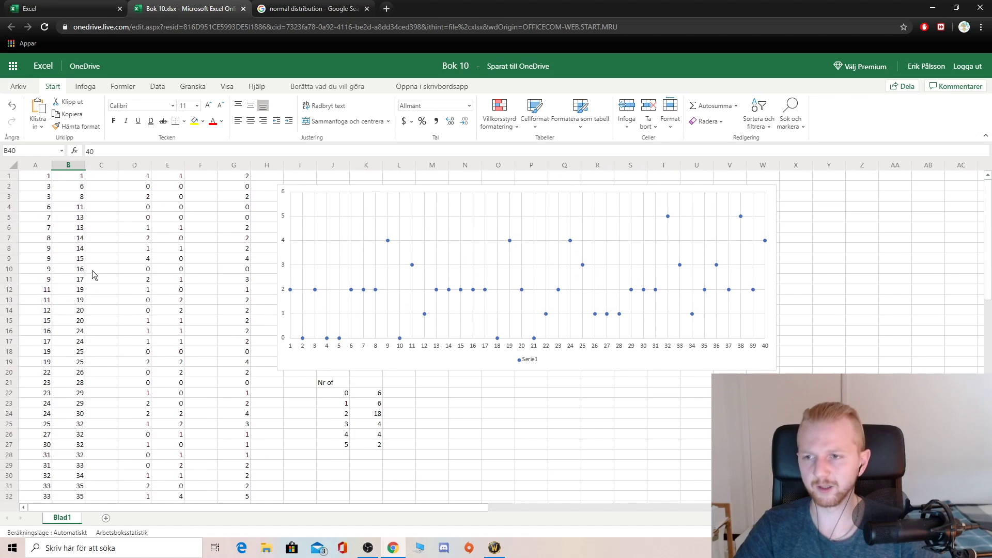
{"action": "left_click", "coordinate": [68, 176]}
Inspect the roll values in A10, A2, A4, B3 and B13, where B13 holds 19
{"action": "scroll", "coordinate": [104, 248], "scroll_direction": "down", "scroll_amount": 5}
{"action": "scroll", "coordinate": [104, 256], "scroll_direction": "up", "scroll_amount": 5}
{"action": "left_click", "coordinate": [50, 269]}
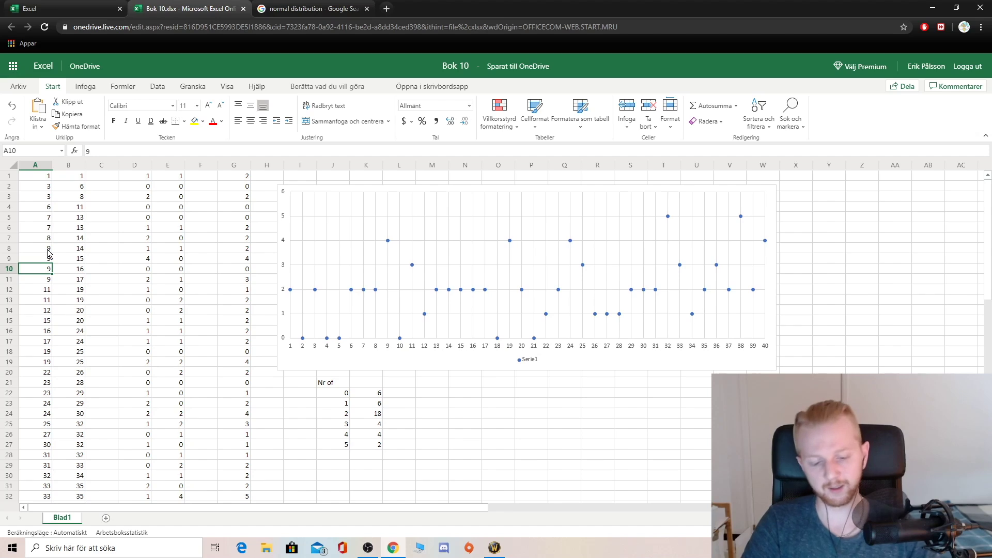
{"action": "key", "text": "Up"}
{"action": "key", "text": "Up"}
{"action": "key", "text": "Up"}
{"action": "key", "text": "Up"}
{"action": "key", "text": "Up"}
{"action": "key", "text": "Up"}
{"action": "key", "text": "Up"}
{"action": "key", "text": "Up"}
{"action": "key", "text": "Up"}
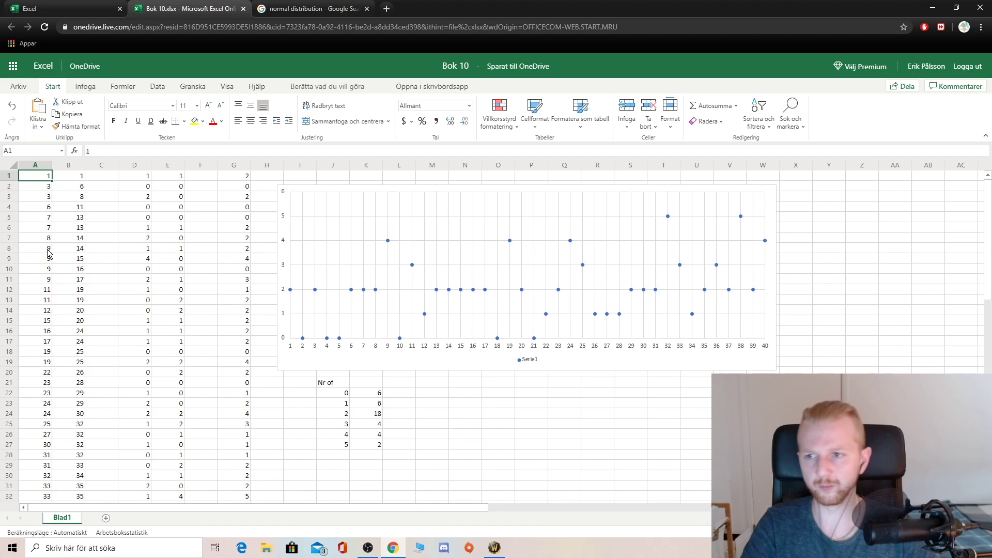
{"action": "scroll", "coordinate": [44, 269], "scroll_direction": "down", "scroll_amount": 3}
{"action": "scroll", "coordinate": [39, 295], "scroll_direction": "up", "scroll_amount": 3}
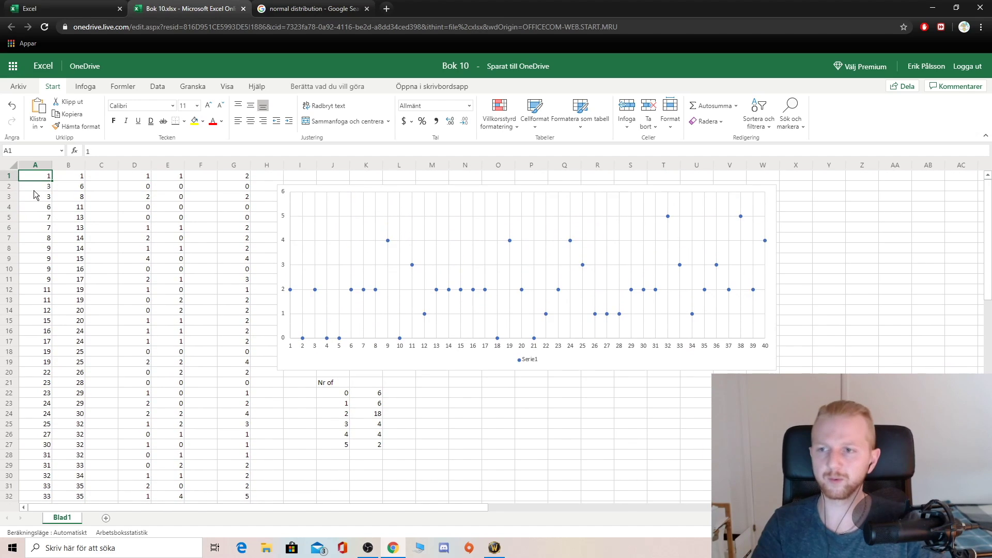
{"action": "left_click", "coordinate": [34, 190]}
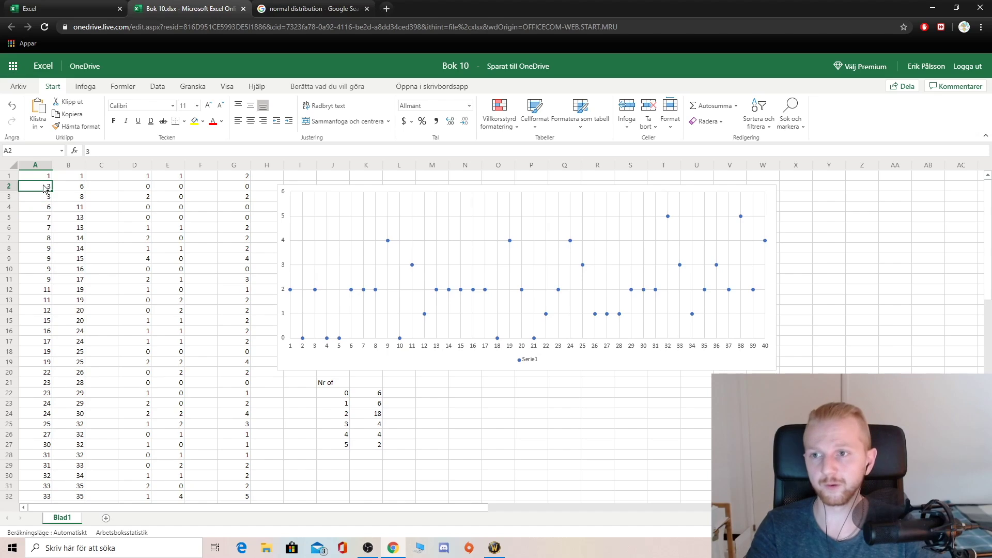
{"action": "left_click", "coordinate": [43, 209]}
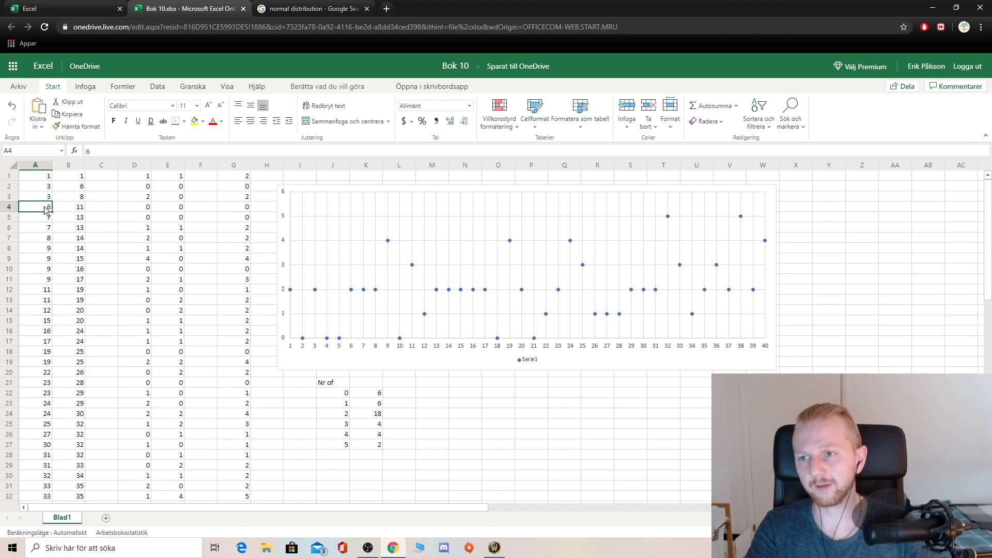
{"action": "left_click", "coordinate": [73, 194]}
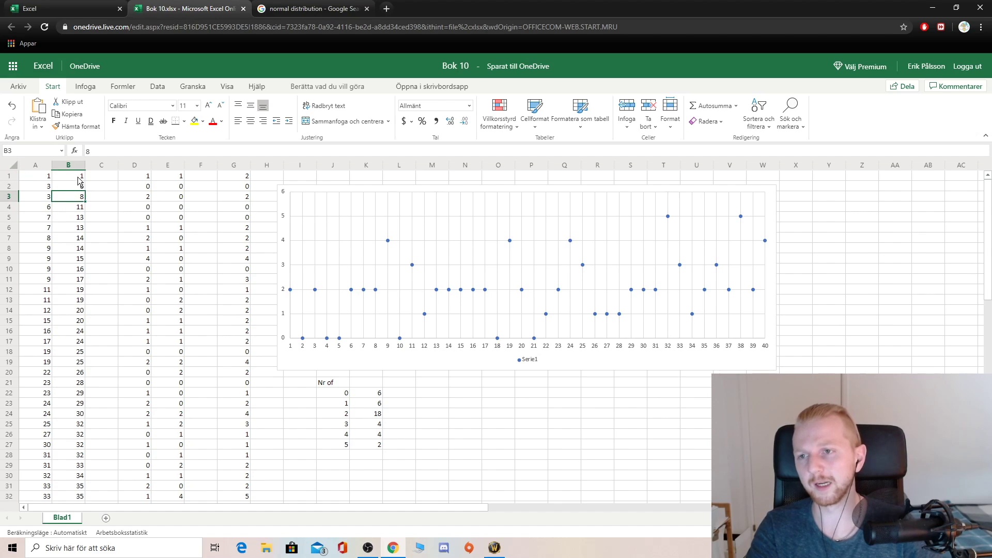
{"action": "scroll", "coordinate": [77, 305], "scroll_direction": "down", "scroll_amount": 5}
{"action": "left_click", "coordinate": [85, 322]}
{"action": "scroll", "coordinate": [83, 315], "scroll_direction": "up", "scroll_amount": 5}
{"action": "left_click", "coordinate": [79, 302]}
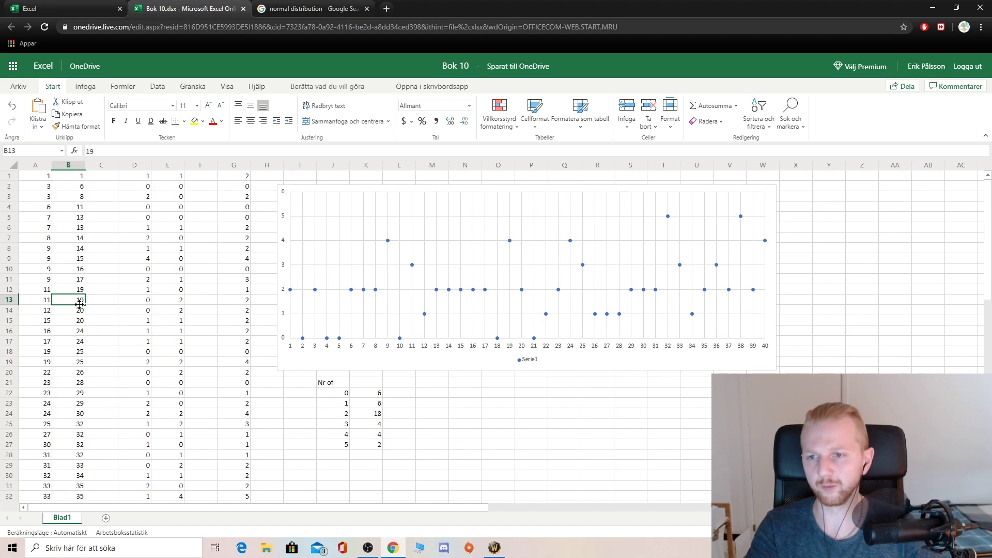
{"action": "left_click", "coordinate": [144, 177]}
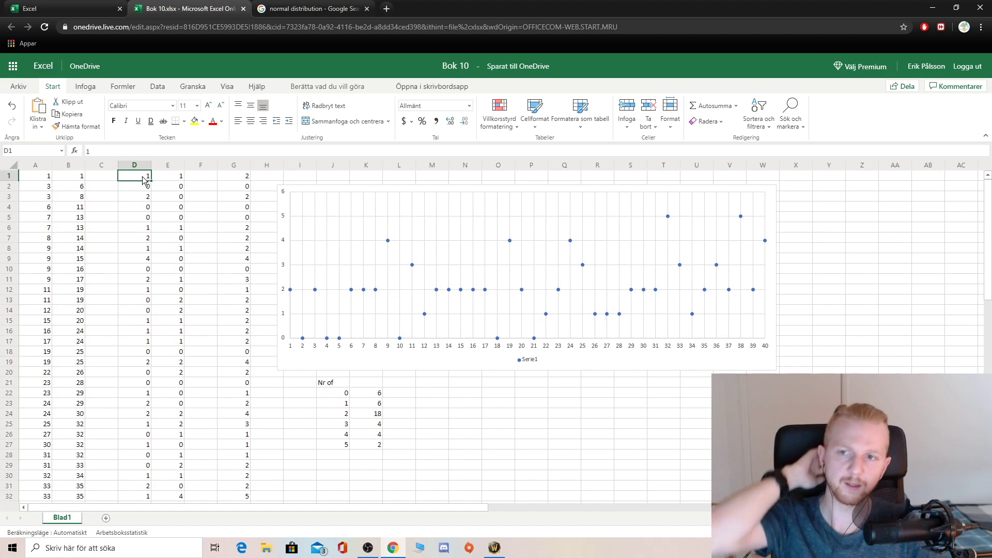
{"action": "key", "text": "Down"}
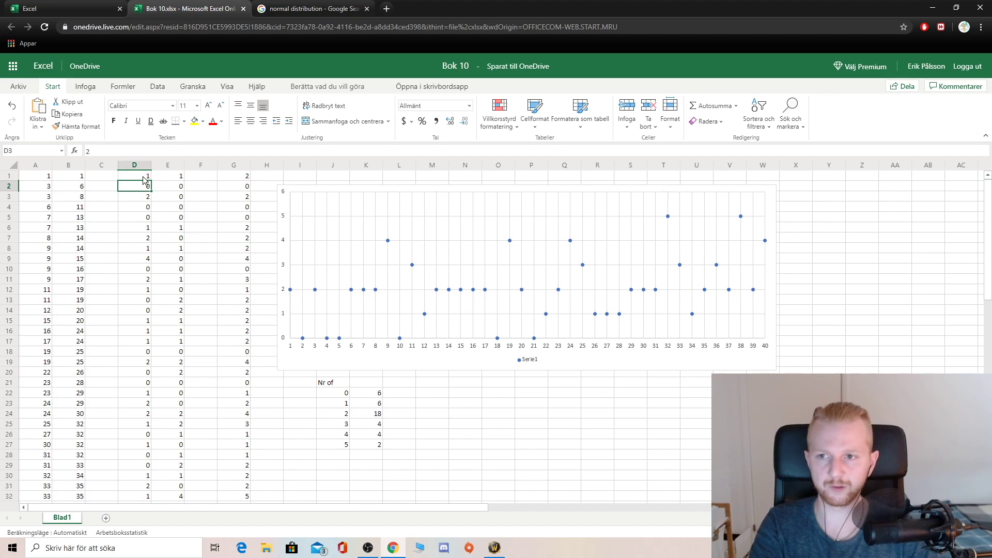
{"action": "left_click", "coordinate": [143, 177]}
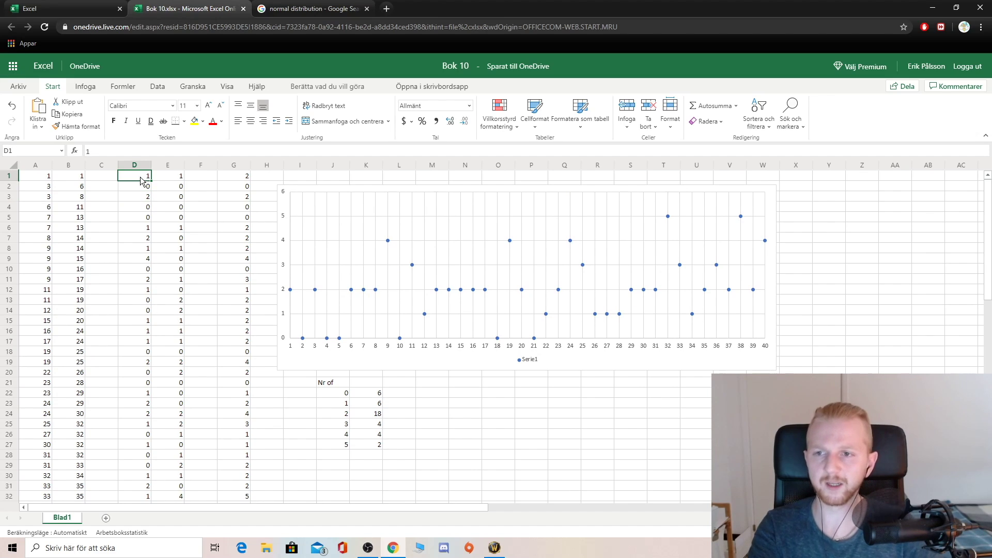
{"action": "left_click", "coordinate": [147, 188]}
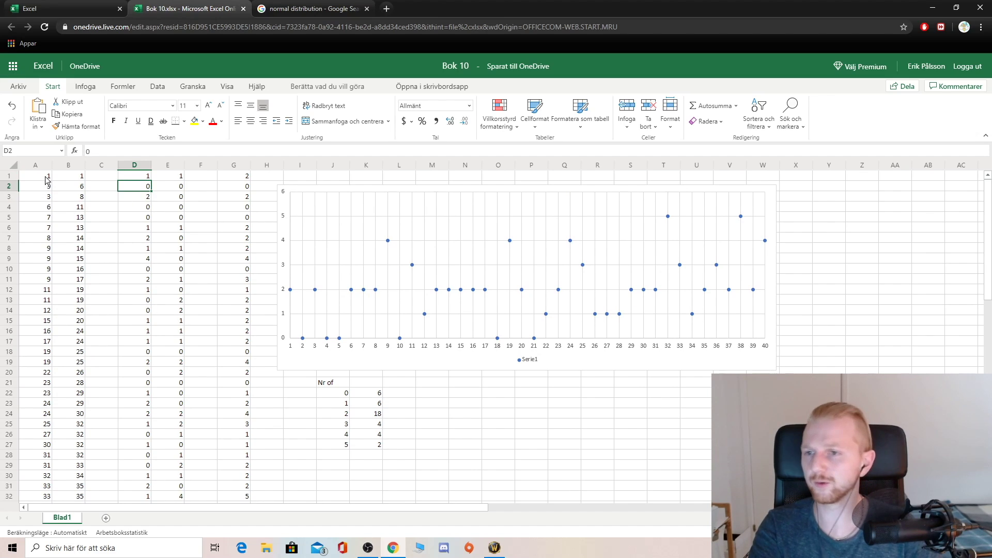
{"action": "left_click", "coordinate": [149, 198]}
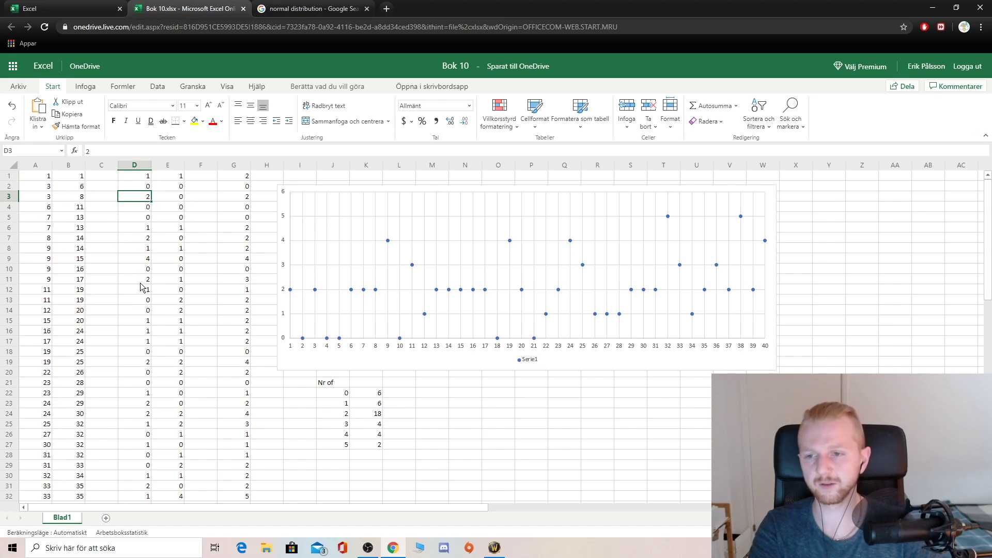
{"action": "left_click", "coordinate": [141, 311]}
{"action": "left_click", "coordinate": [177, 177]}
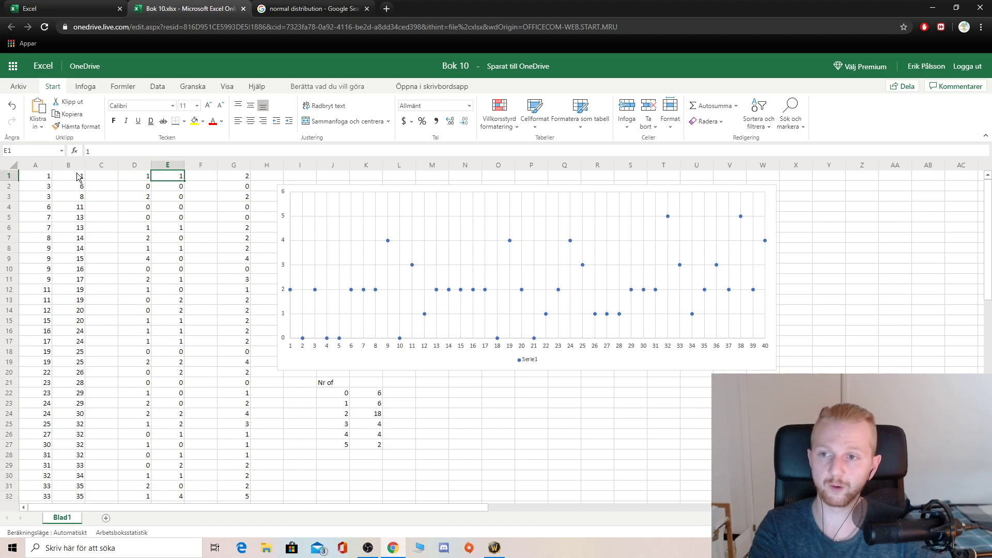
{"action": "left_click", "coordinate": [79, 178]}
{"action": "left_click", "coordinate": [233, 177]}
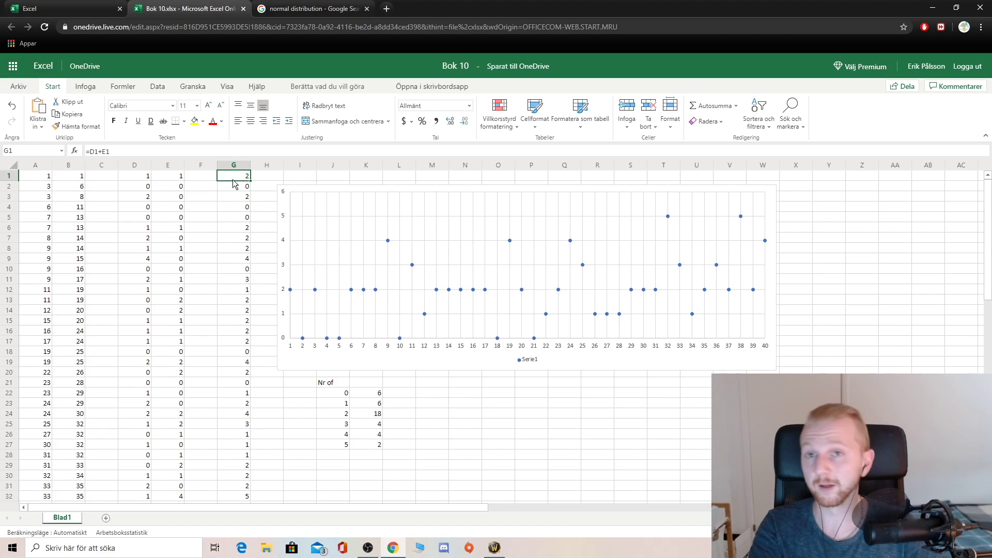
{"action": "scroll", "coordinate": [242, 218], "scroll_direction": "down", "scroll_amount": 5}
{"action": "scroll", "coordinate": [242, 255], "scroll_direction": "up", "scroll_amount": 5}
{"action": "left_click", "coordinate": [243, 235]}
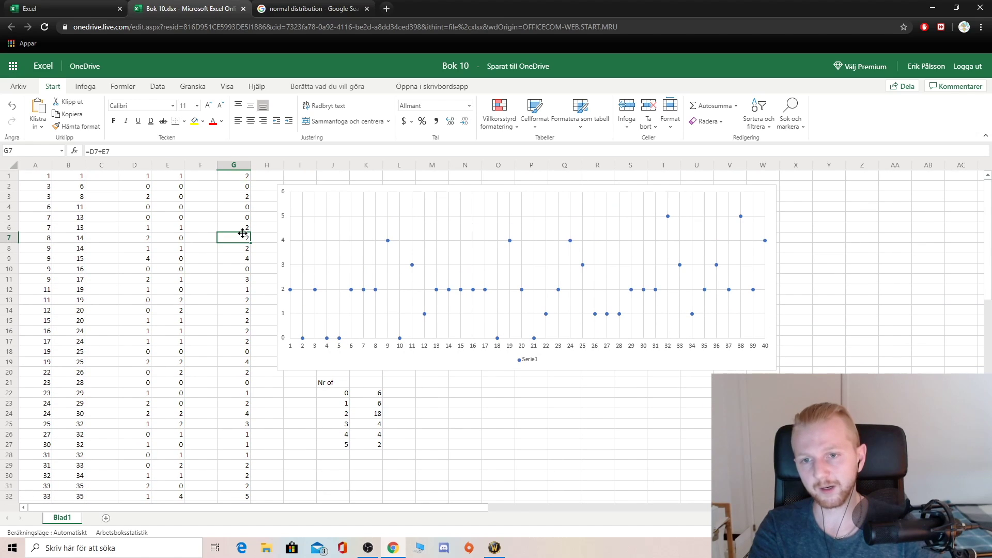
{"action": "left_click_drag", "start_coordinate": [357, 253], "coordinate": [332, 236]}
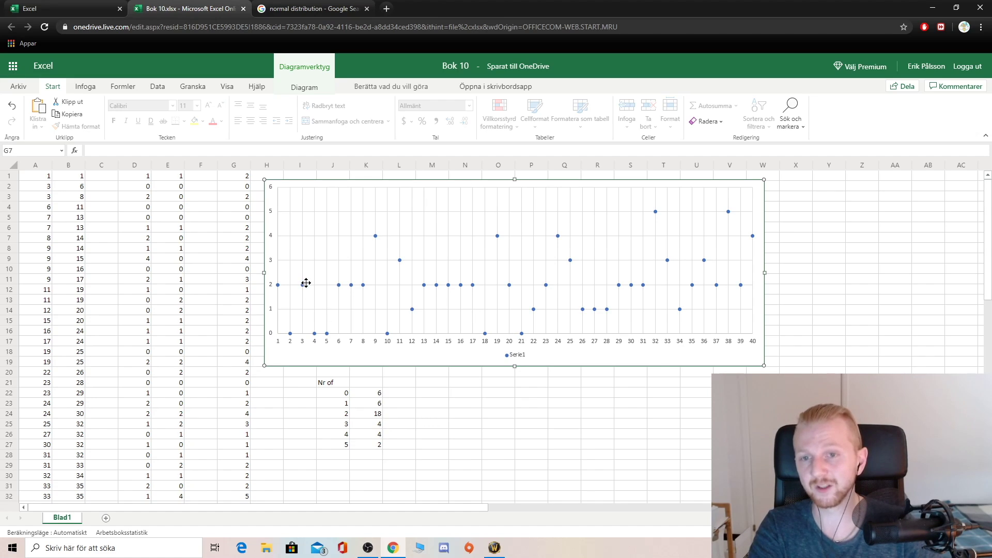
Review the bag counts in K22:K27, including 18 in K24, then select the scatter chart
{"action": "left_click", "coordinate": [417, 413]}
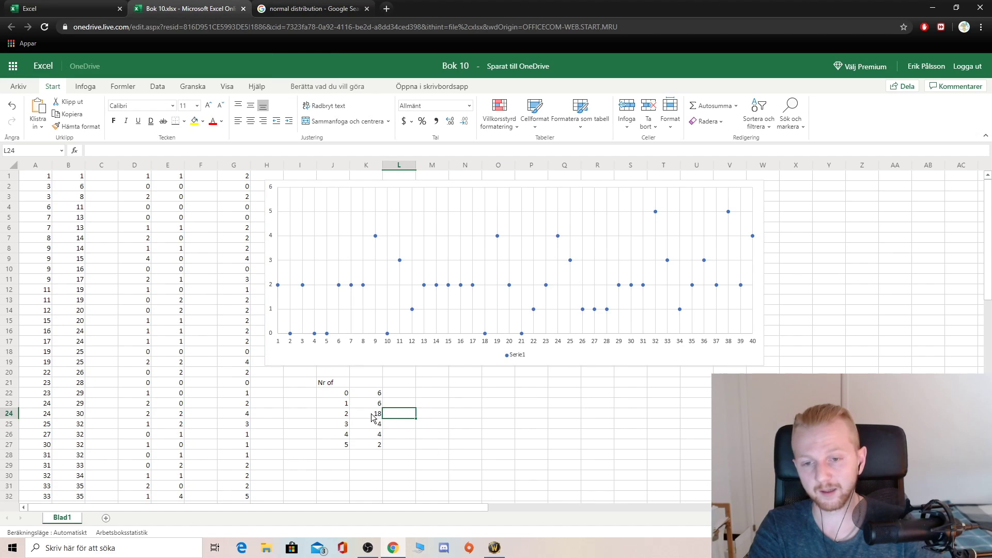
{"action": "left_click", "coordinate": [372, 413]}
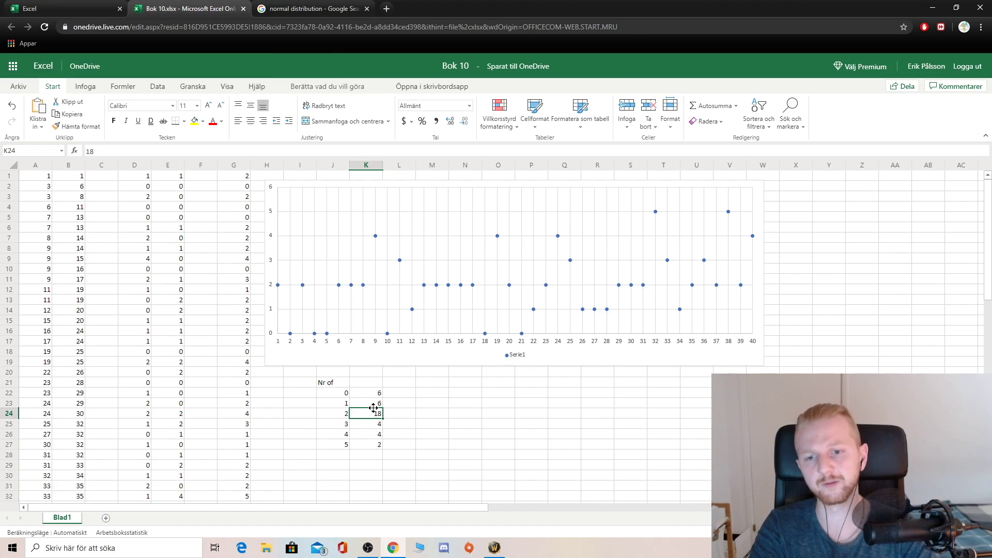
{"action": "key", "text": "Up"}
{"action": "key", "text": "Up"}
{"action": "key", "text": "Down"}
{"action": "key", "text": "Down"}
{"action": "key", "text": "Down"}
{"action": "key", "text": "Down"}
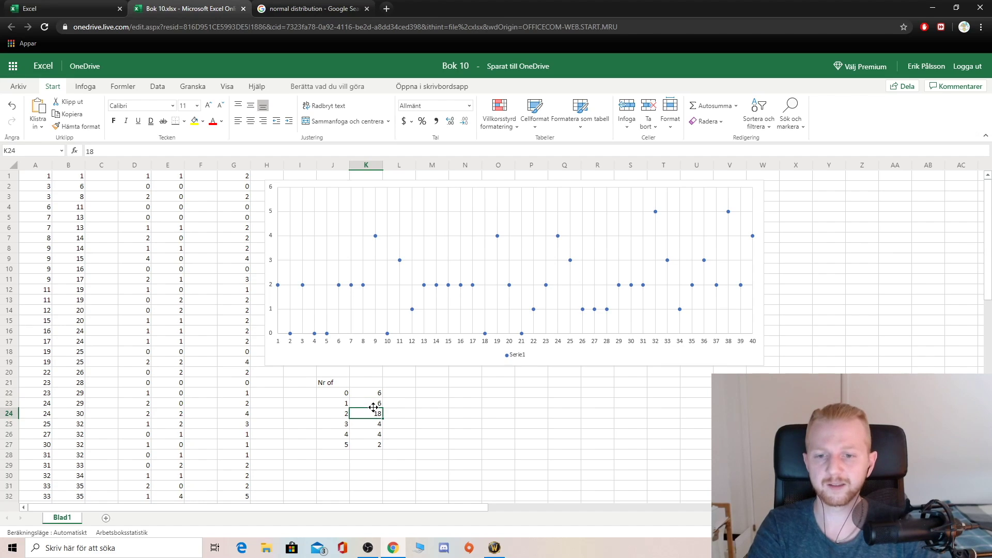
{"action": "key", "text": "Up"}
{"action": "key", "text": "Up"}
{"action": "key", "text": "Up"}
{"action": "key", "text": "Up"}
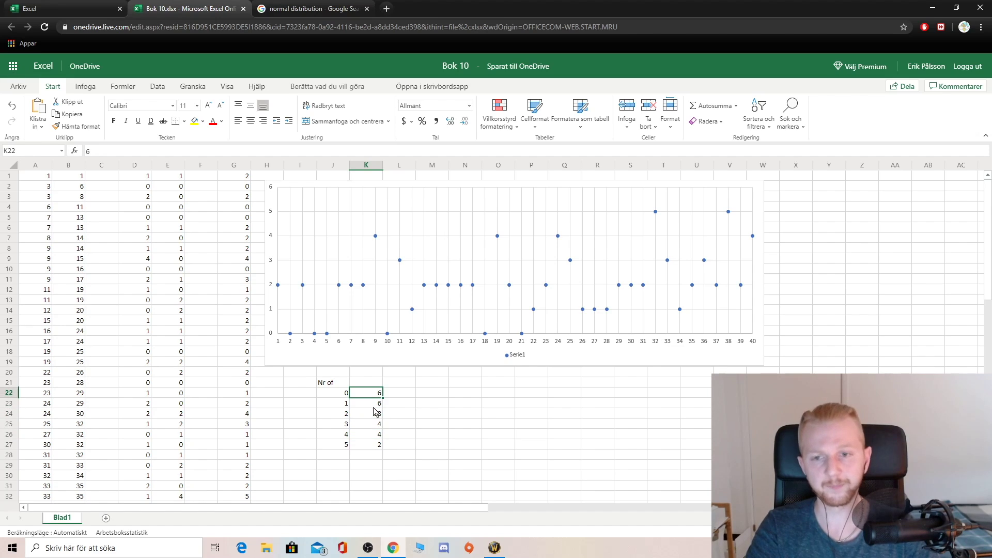
{"action": "left_click", "coordinate": [293, 335]}
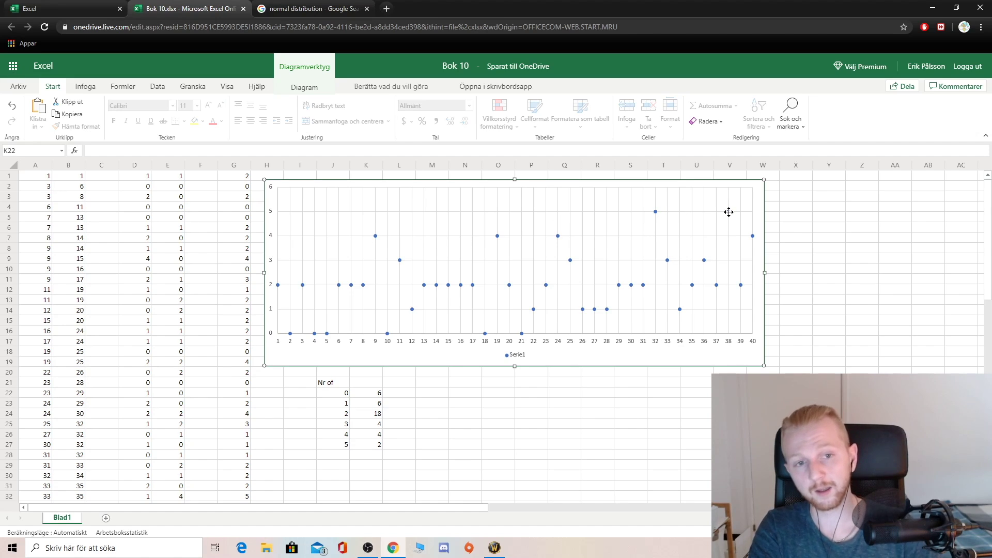
{"action": "left_click", "coordinate": [344, 398]}
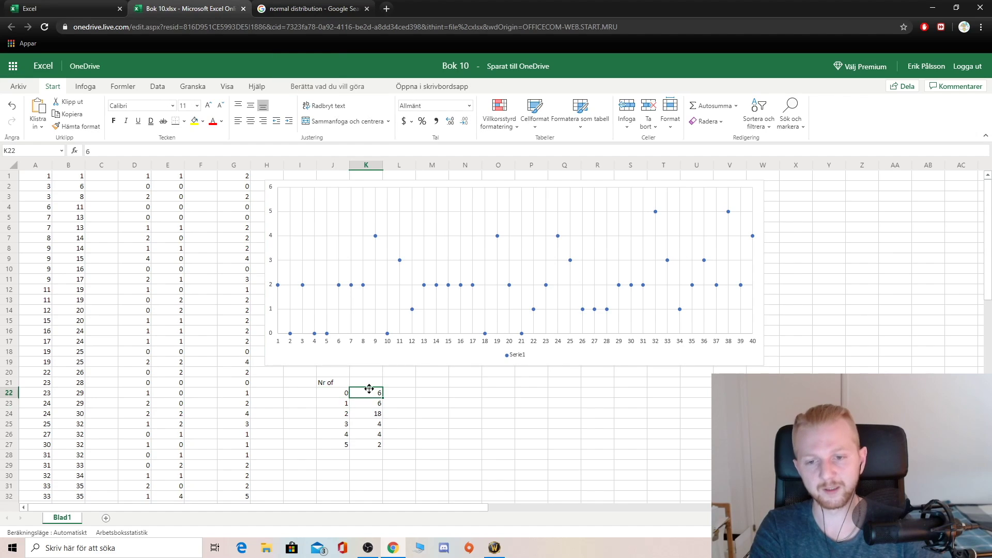
{"action": "left_click", "coordinate": [368, 404]}
{"action": "key", "text": "Left"}
{"action": "key", "text": "Up"}
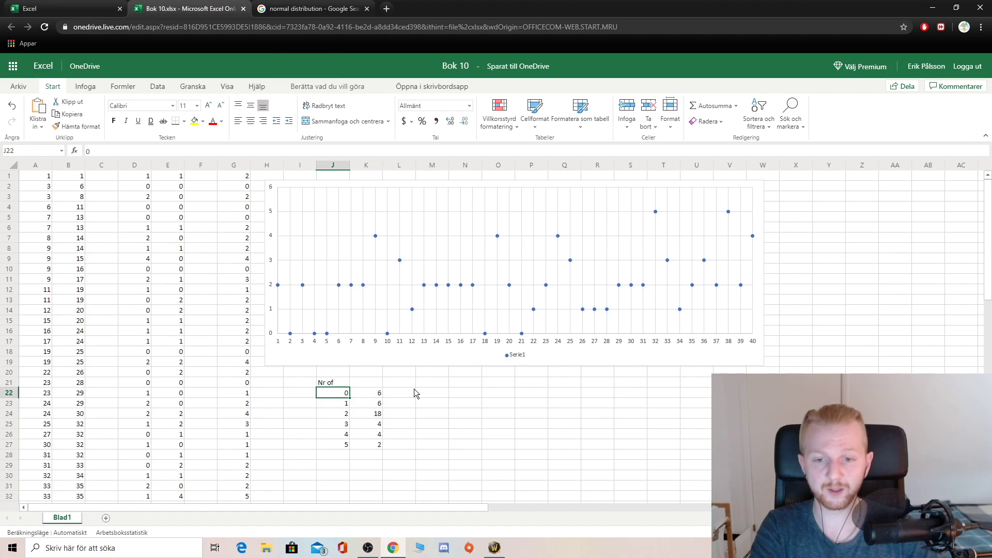
{"action": "key", "text": "Right"}
{"action": "key", "text": "Down"}
{"action": "key", "text": "Left"}
{"action": "key", "text": "Up"}
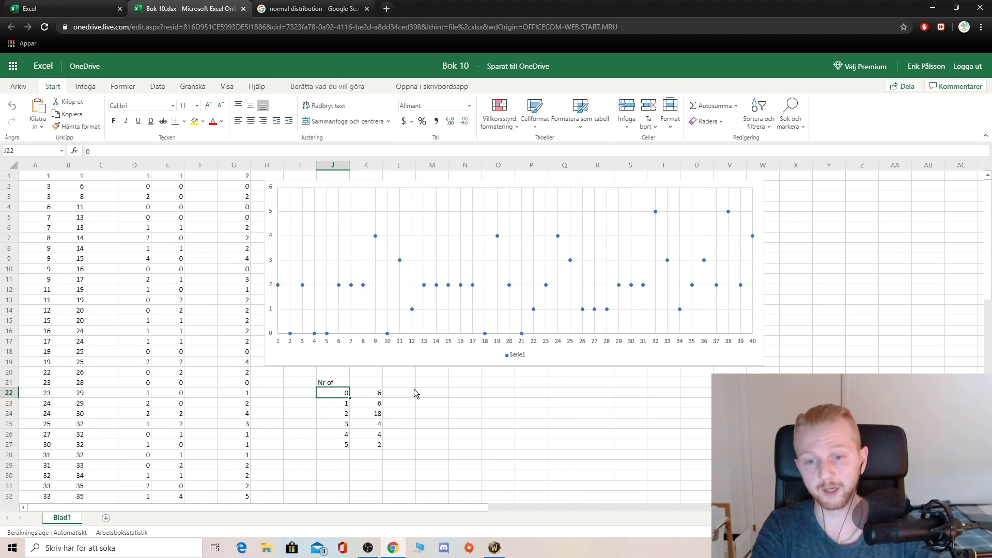
{"action": "key", "text": "Right"}
{"action": "key", "text": "Down"}
{"action": "key", "text": "Up"}
{"action": "key", "text": "Down"}
{"action": "key", "text": "Up"}
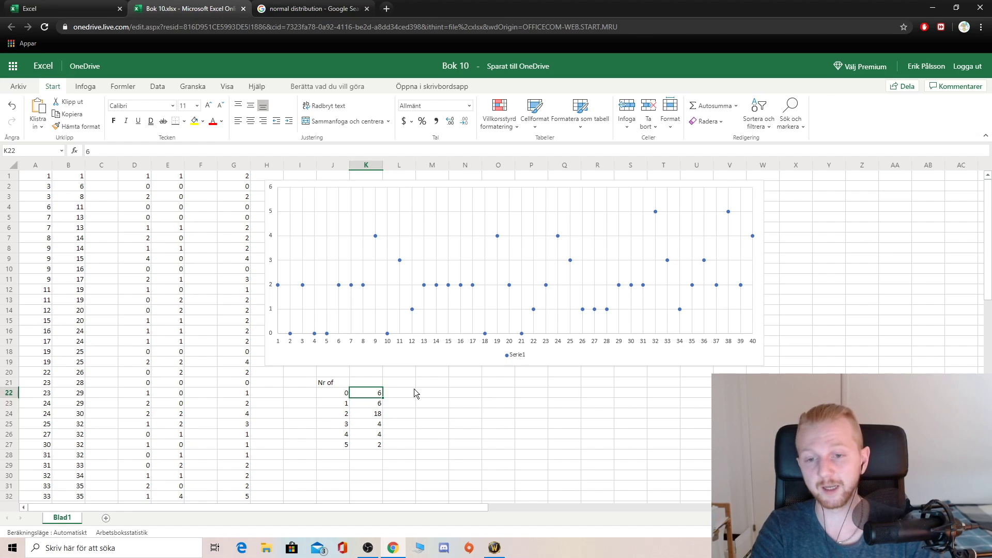
{"action": "key", "text": "Left"}
{"action": "key", "text": "Right"}
{"action": "key", "text": "Down"}
{"action": "key", "text": "Left"}
{"action": "key", "text": "Right"}
{"action": "key", "text": "Down"}
{"action": "key", "text": "Down"}
{"action": "key", "text": "Down"}
{"action": "key", "text": "Down"}
{"action": "key", "text": "Up"}
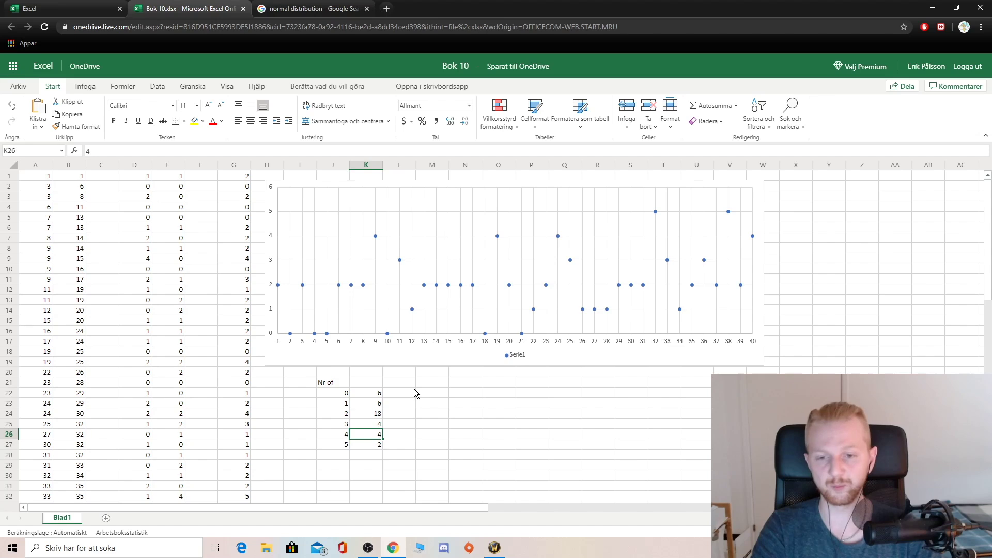
{"action": "key", "text": "Down"}
{"action": "key", "text": "Up"}
{"action": "key", "text": "Left"}
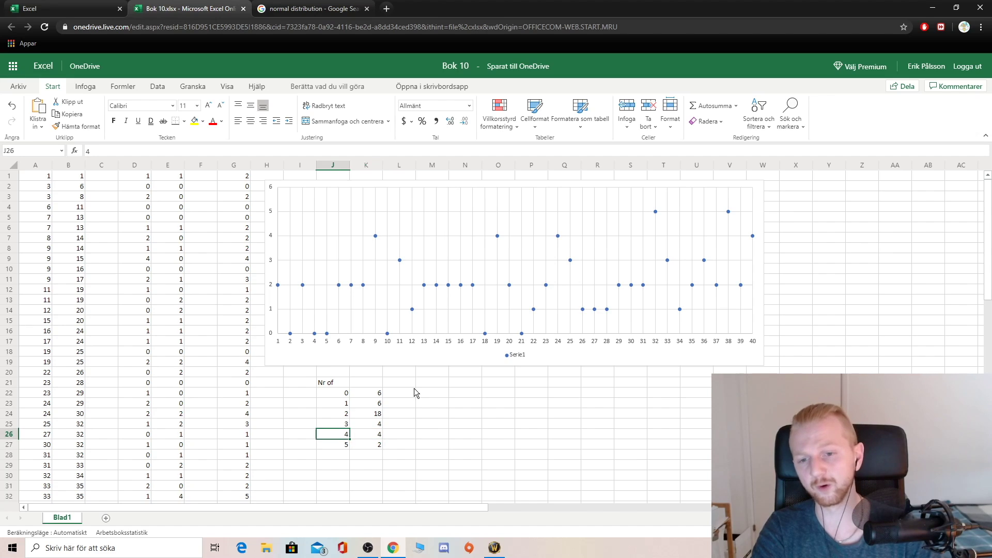
{"action": "key", "text": "Right"}
{"action": "key", "text": "Down"}
{"action": "key", "text": "Left"}
{"action": "key", "text": "Up"}
{"action": "key", "text": "Right"}
{"action": "key", "text": "Up"}
{"action": "key", "text": "Up"}
{"action": "key", "text": "Up"}
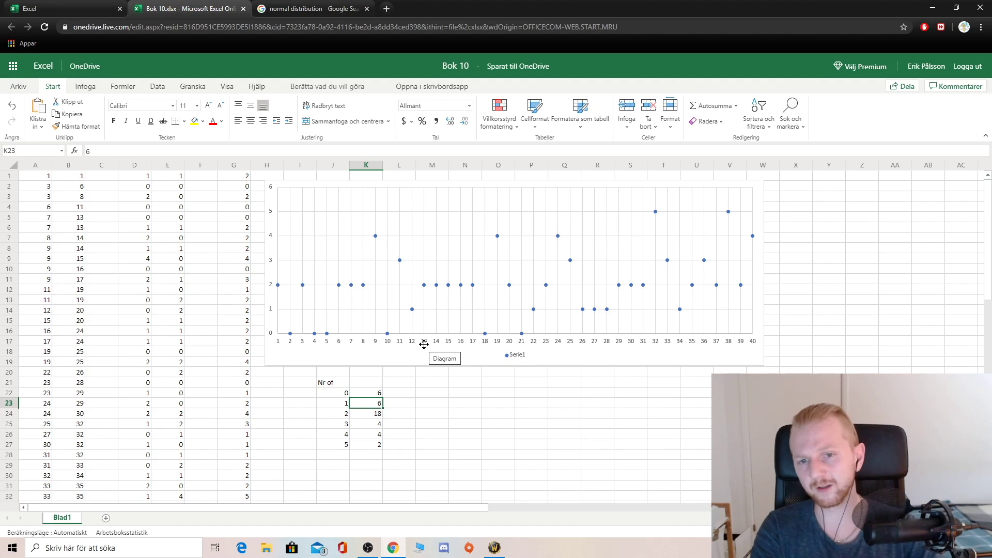
{"action": "left_click", "coordinate": [326, 6]}
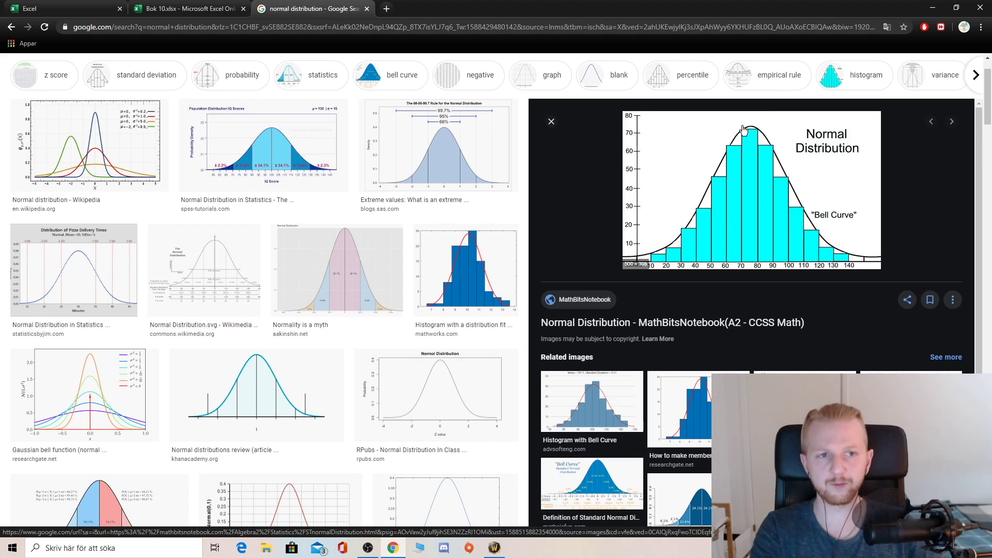
{"action": "left_click", "coordinate": [205, 9]}
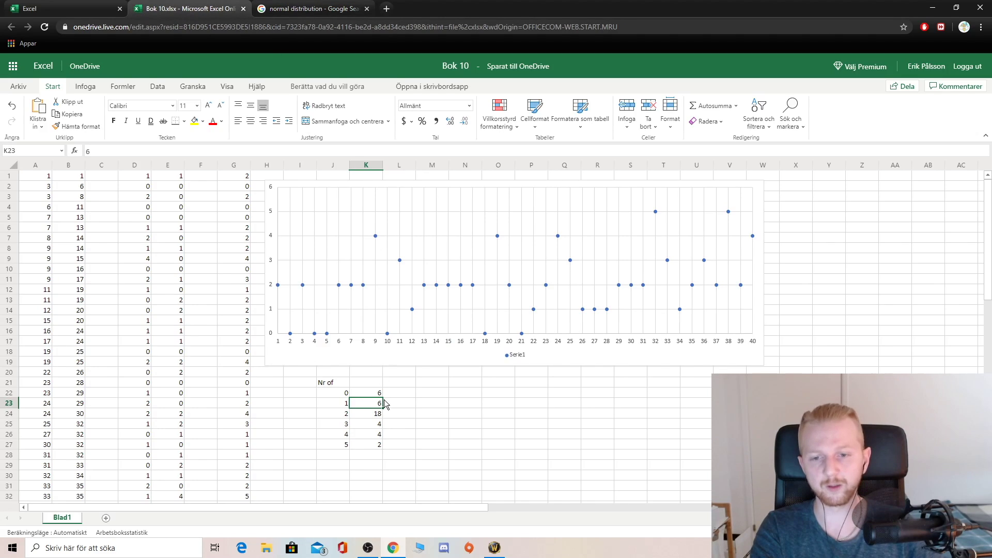
{"action": "left_click", "coordinate": [362, 417]}
{"action": "left_click", "coordinate": [375, 403]}
{"action": "left_click", "coordinate": [377, 425]}
{"action": "left_click", "coordinate": [376, 405]}
{"action": "left_click", "coordinate": [377, 426]}
{"action": "left_click", "coordinate": [377, 405]}
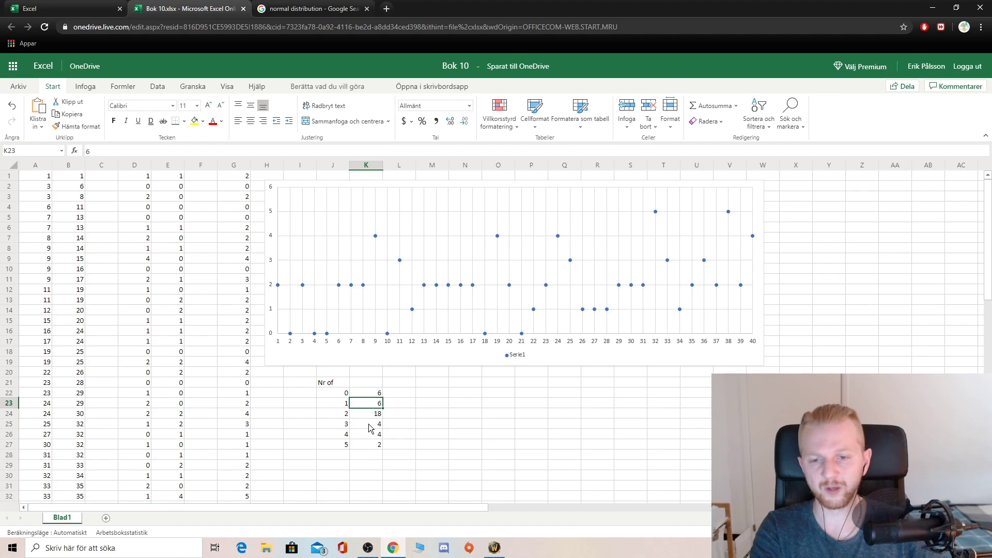
{"action": "left_click", "coordinate": [370, 427]}
{"action": "left_click", "coordinate": [376, 407]}
{"action": "left_click", "coordinate": [377, 427]}
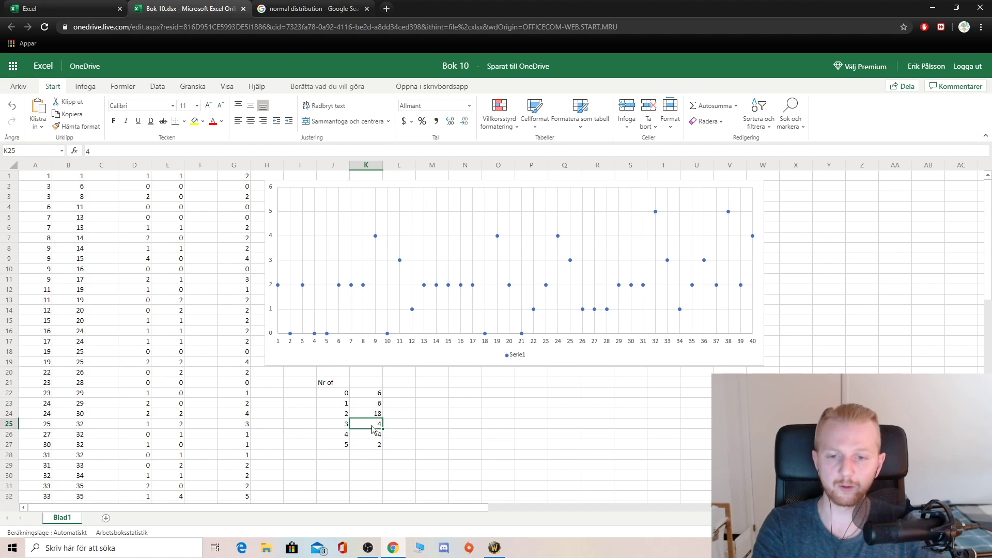
{"action": "left_click", "coordinate": [290, 9]}
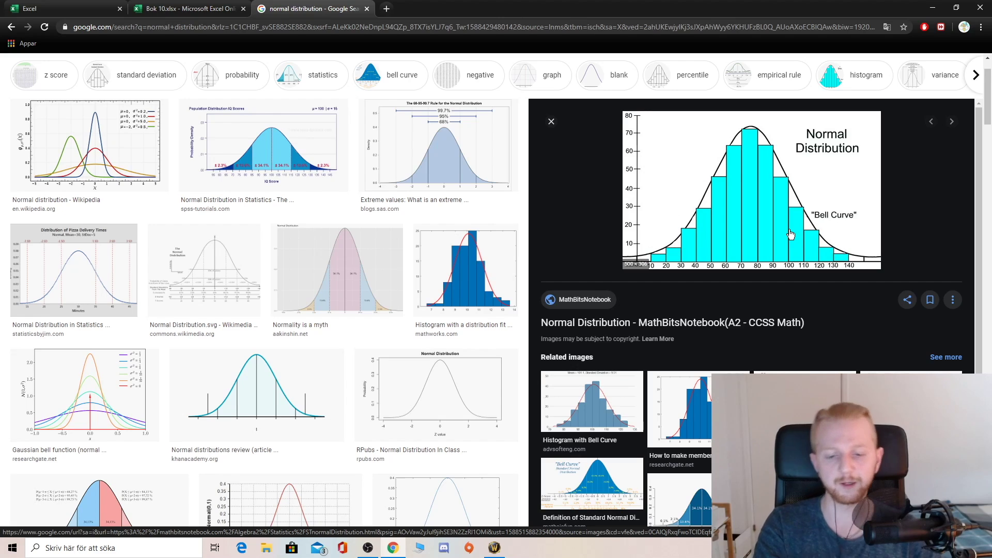
{"action": "left_click", "coordinate": [215, 6]}
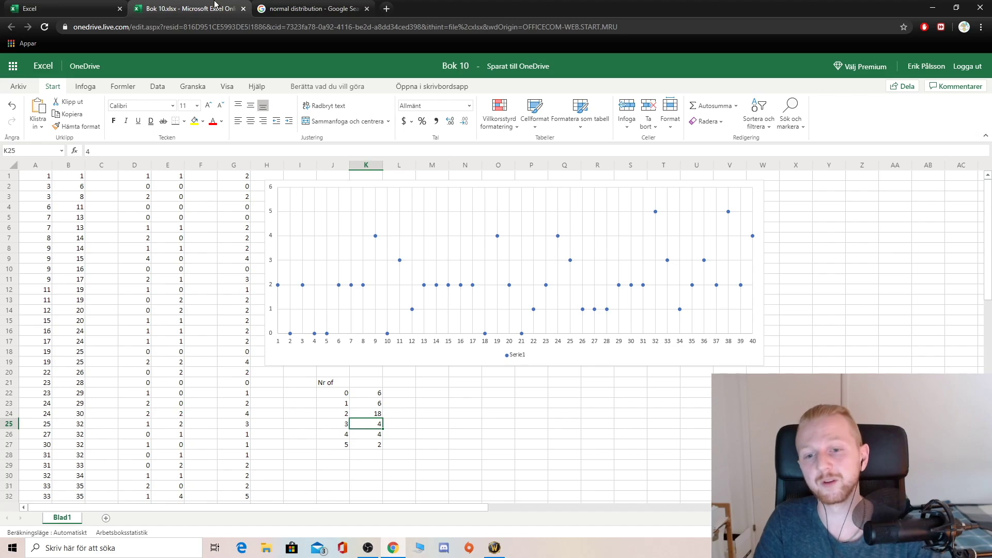
Move the selection back to J22 at the top of the Nr of table
{"action": "key", "text": "Up"}
{"action": "key", "text": "Up"}
{"action": "key", "text": "Up"}
{"action": "key", "text": "Left"}
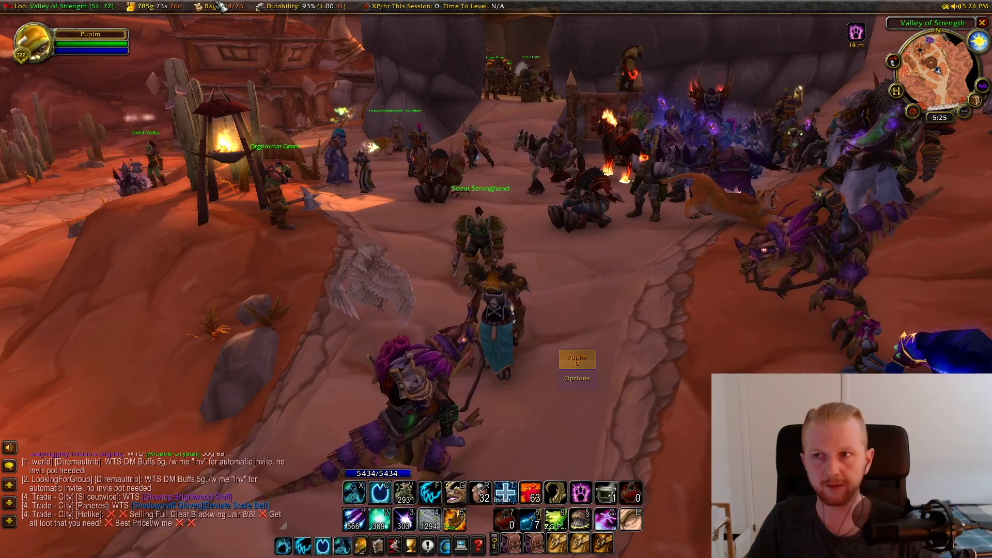
Check the character's Pass on Loot option in the portrait menu, then switch back toward Excel
{"action": "right_click", "coordinate": [60, 54]}
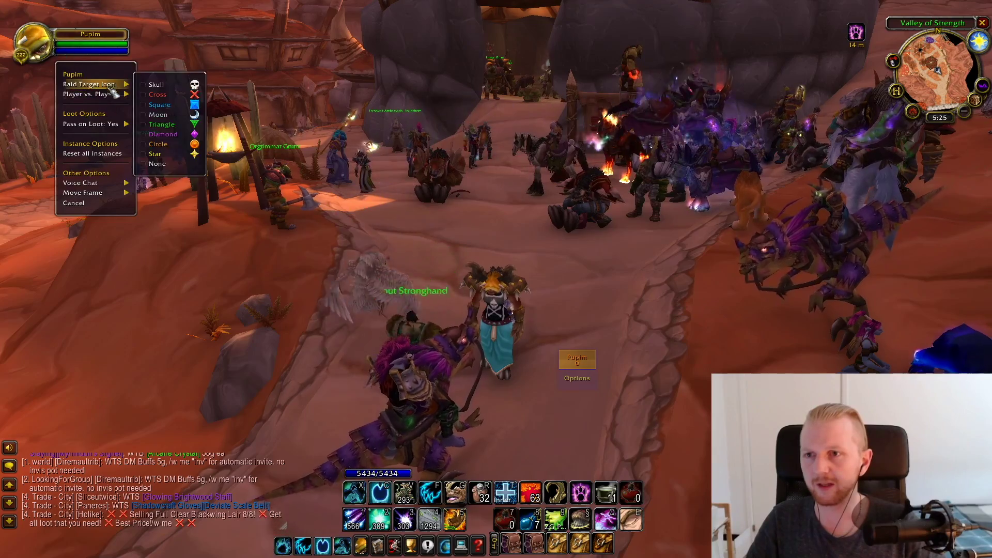
{"action": "mouse_move", "coordinate": [118, 95]}
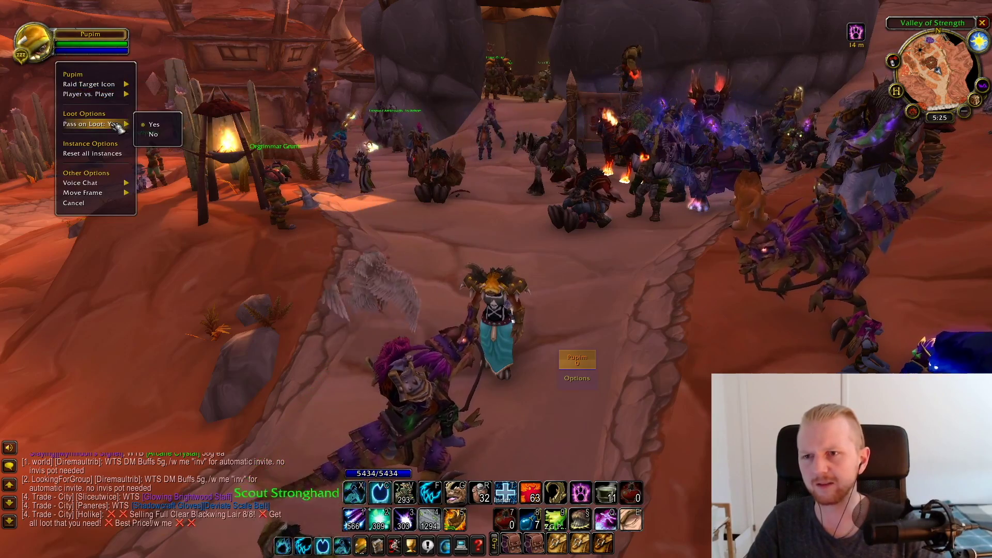
{"action": "left_click", "coordinate": [156, 135]}
{"action": "key", "text": "Escape"}
{"action": "key", "text": "Escape"}
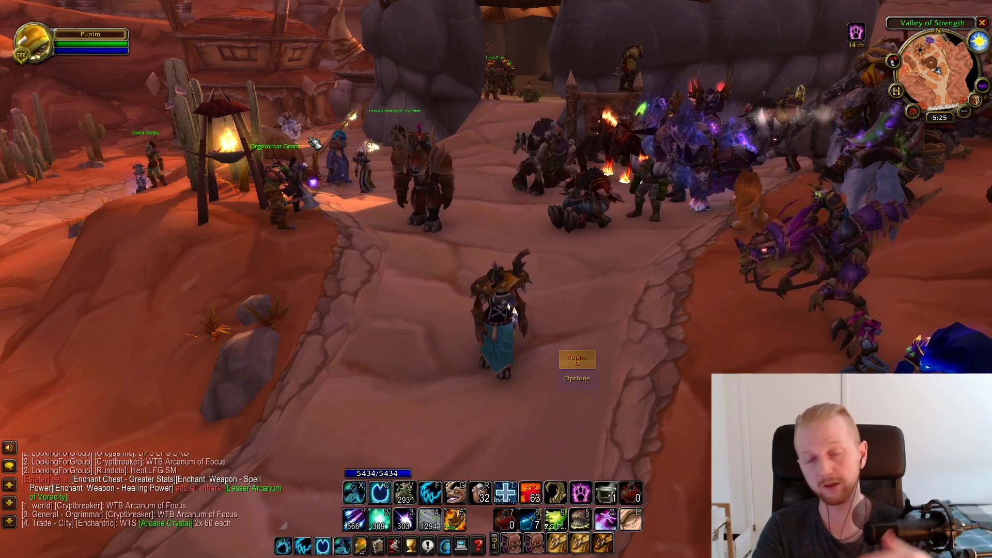
{"action": "key", "text": "alt+Tab"}
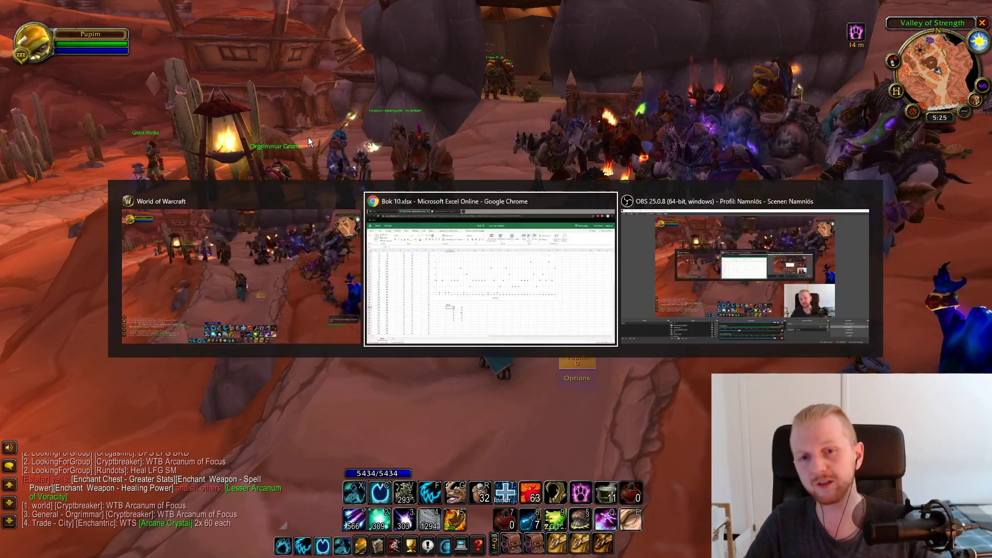
Bring the Bok 10 workbook to the front and select its 40-point scatter chart
{"action": "left_click", "coordinate": [499, 395]}
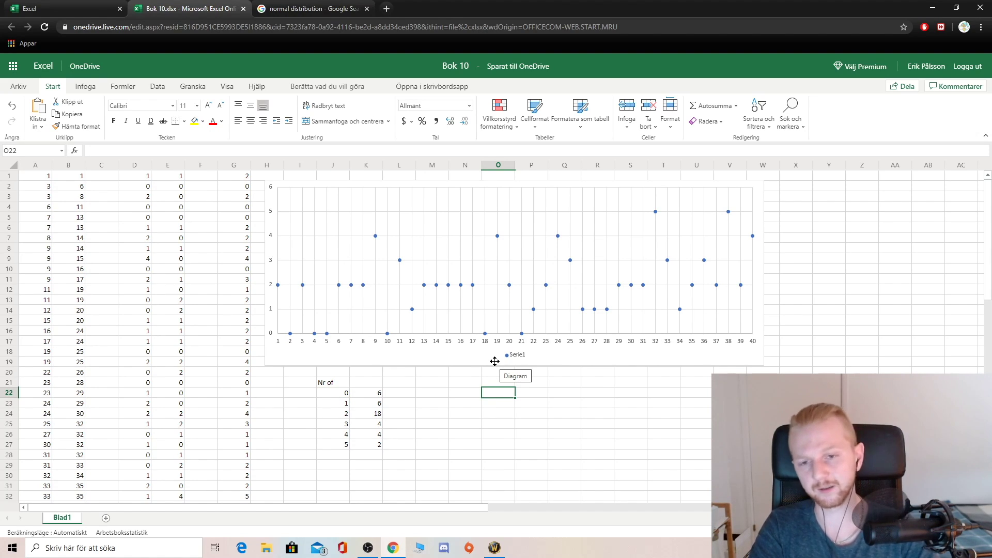
{"action": "left_click", "coordinate": [495, 360]}
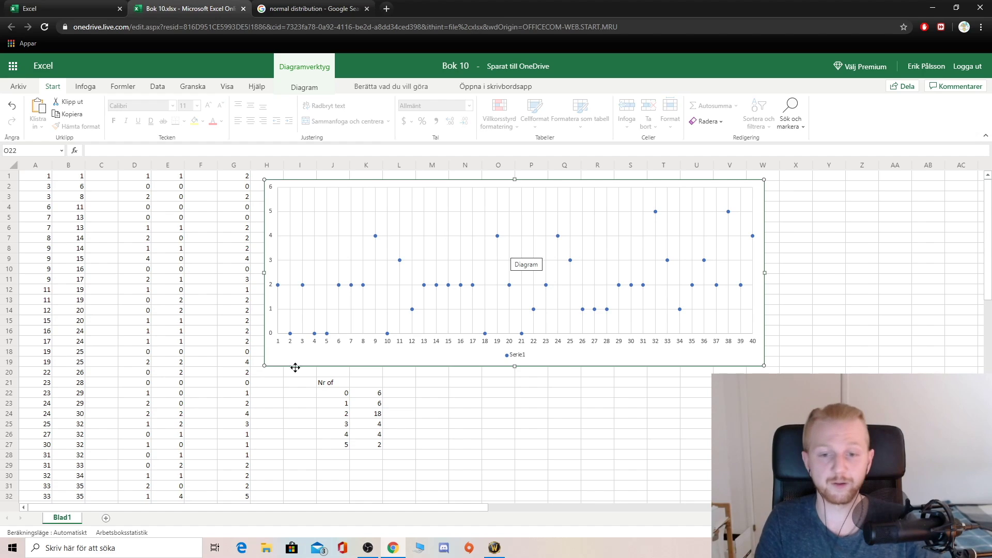
{"action": "left_click", "coordinate": [377, 444]}
{"action": "key", "text": "ctrl+Up"}
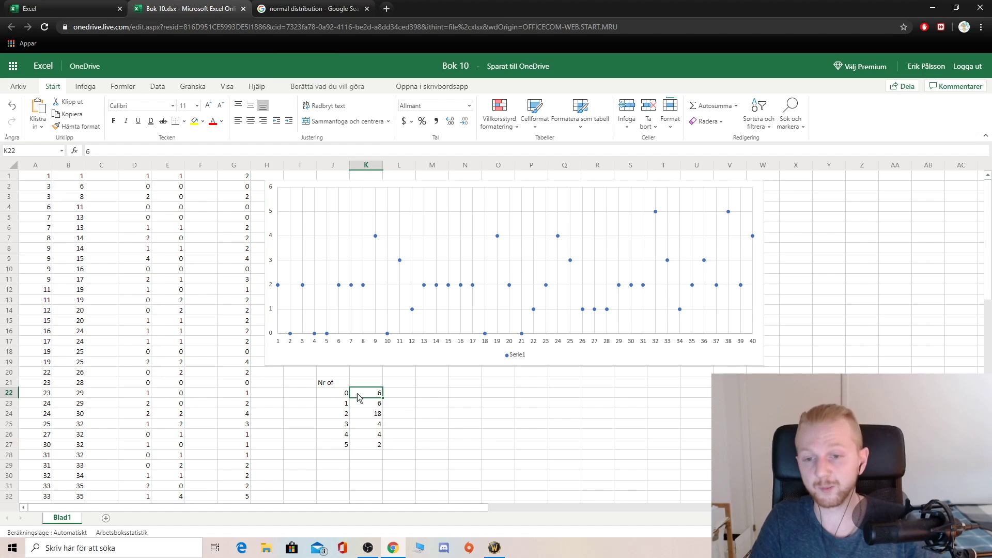
{"action": "key", "text": "Left"}
{"action": "left_click", "coordinate": [377, 446]}
{"action": "type", "text": "2"}
{"action": "left_click", "coordinate": [346, 444]}
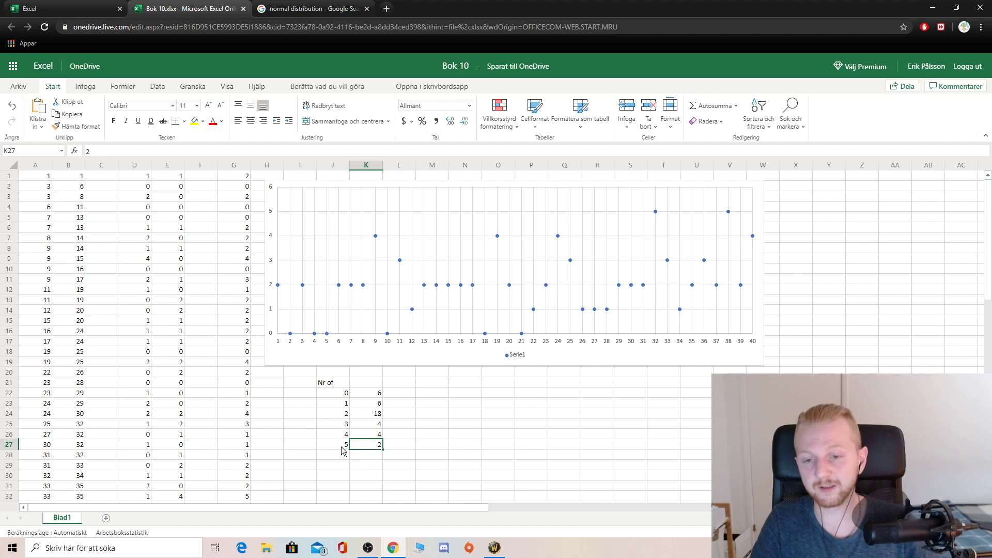
{"action": "left_click", "coordinate": [382, 424]}
{"action": "left_click", "coordinate": [377, 438]}
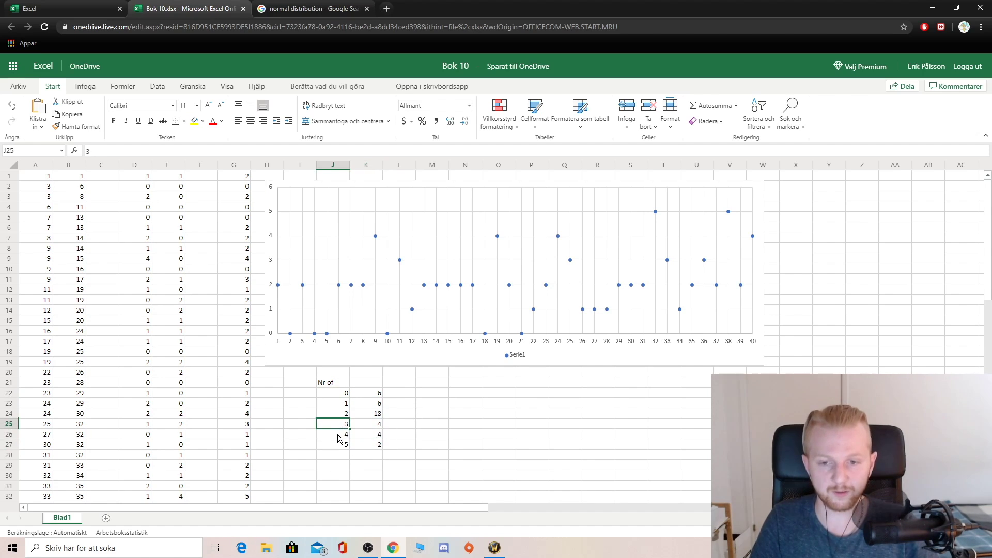
{"action": "left_click", "coordinate": [345, 427]}
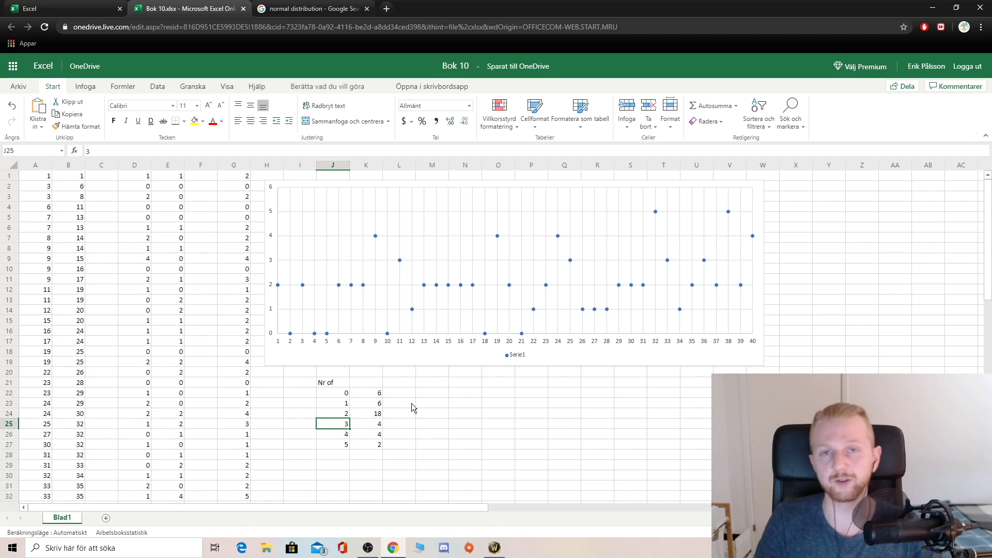